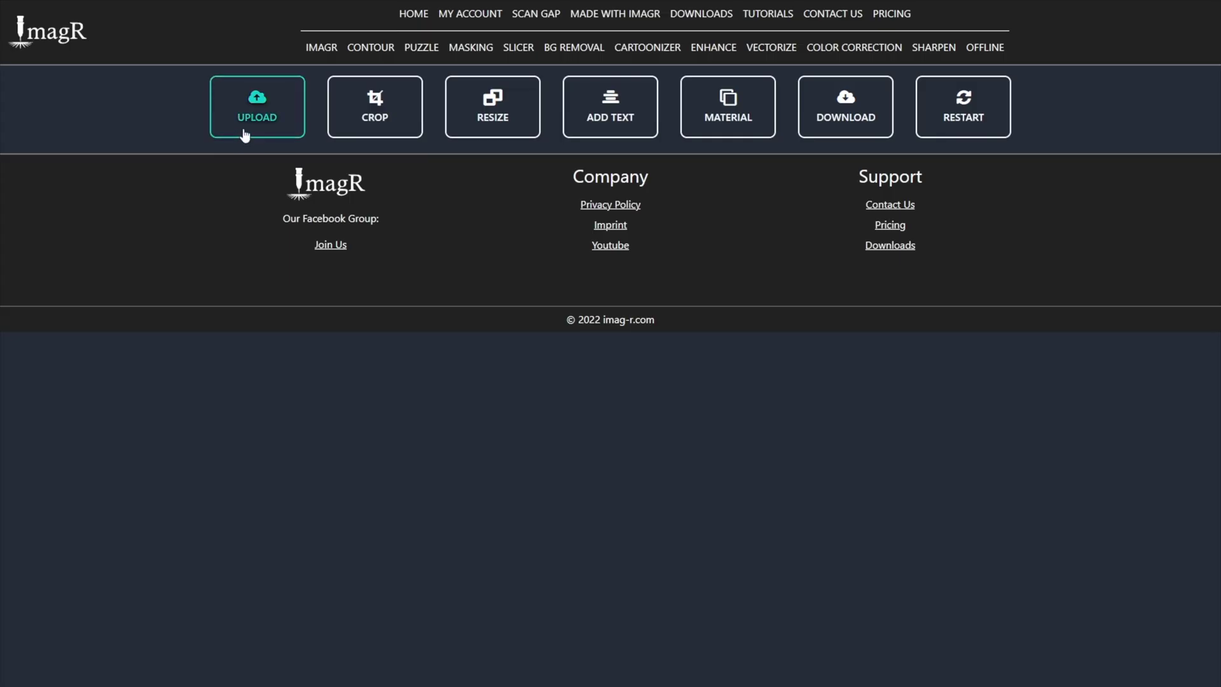
- Load the wedding photo and resize it to 300 mm wide (300 × 450 mm) at 282 DPI
left_click(244, 134)
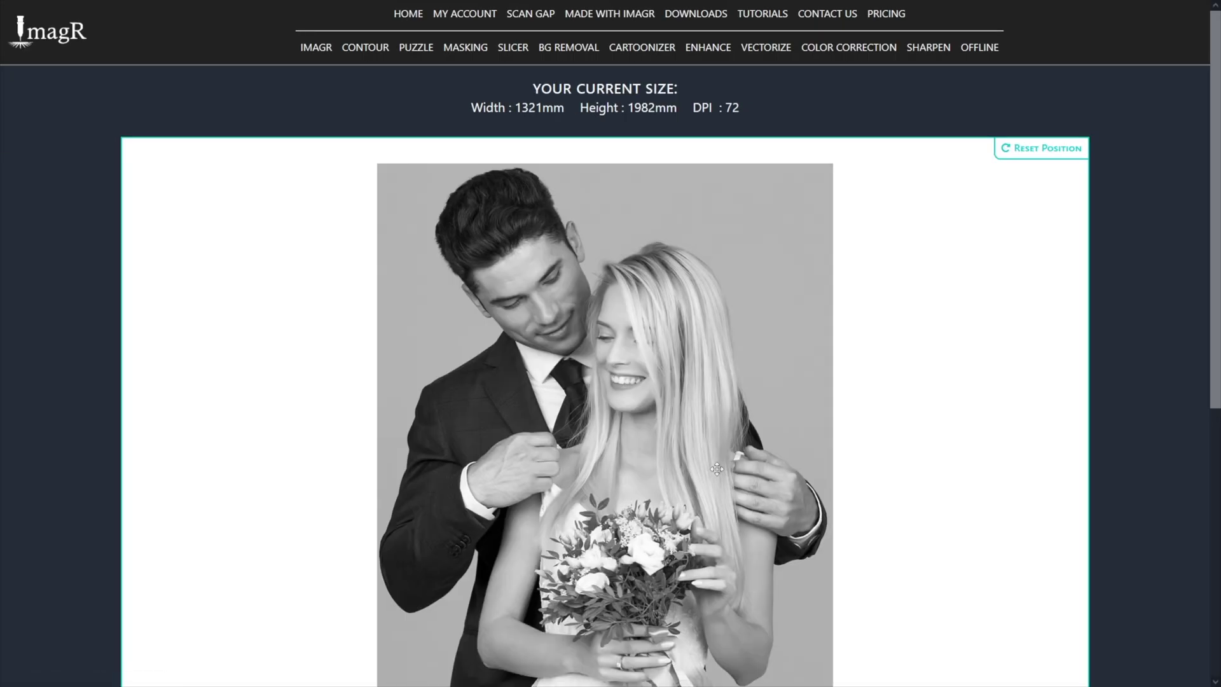
scroll(717, 469, "down", 3)
scroll(466, 524, "down", 1)
left_click(500, 572)
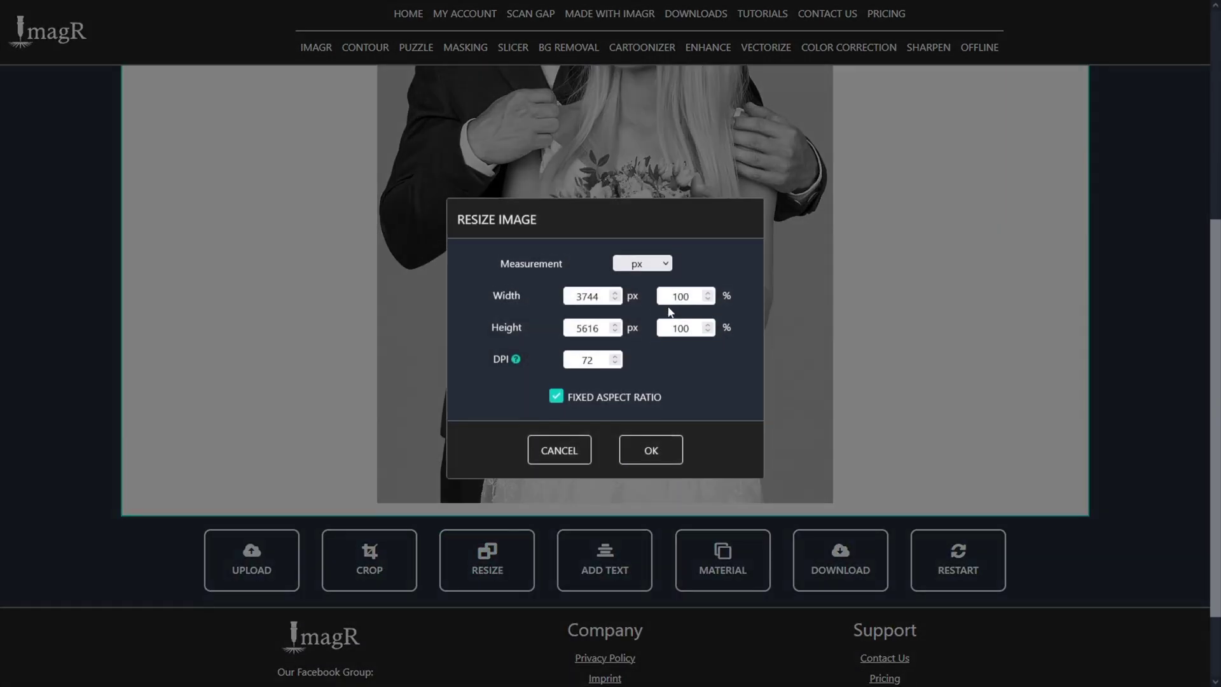
left_click(643, 268)
left_click(640, 288)
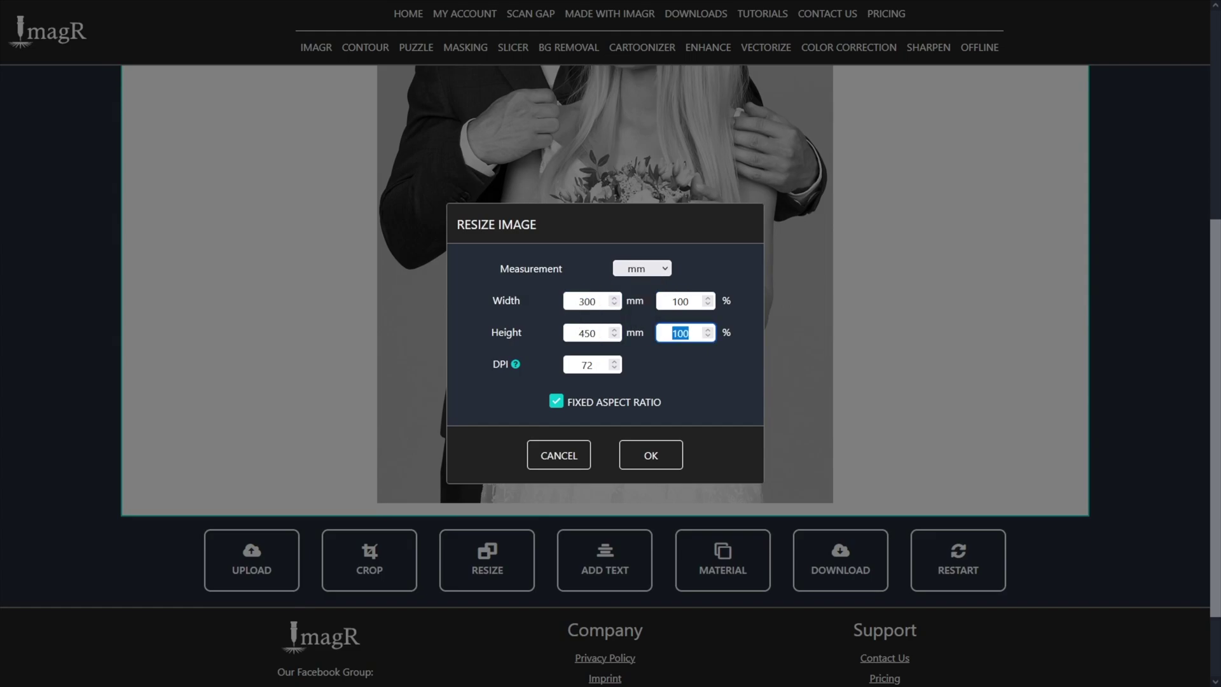
key("Tab")
type("282")
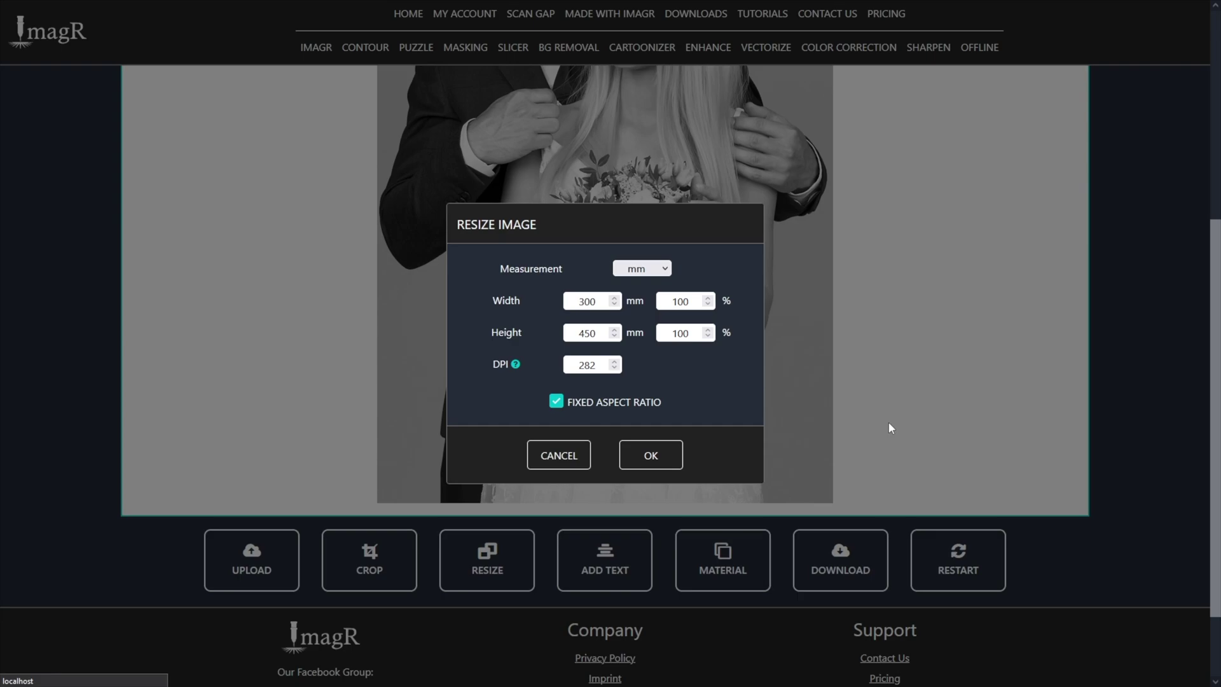
key("Return")
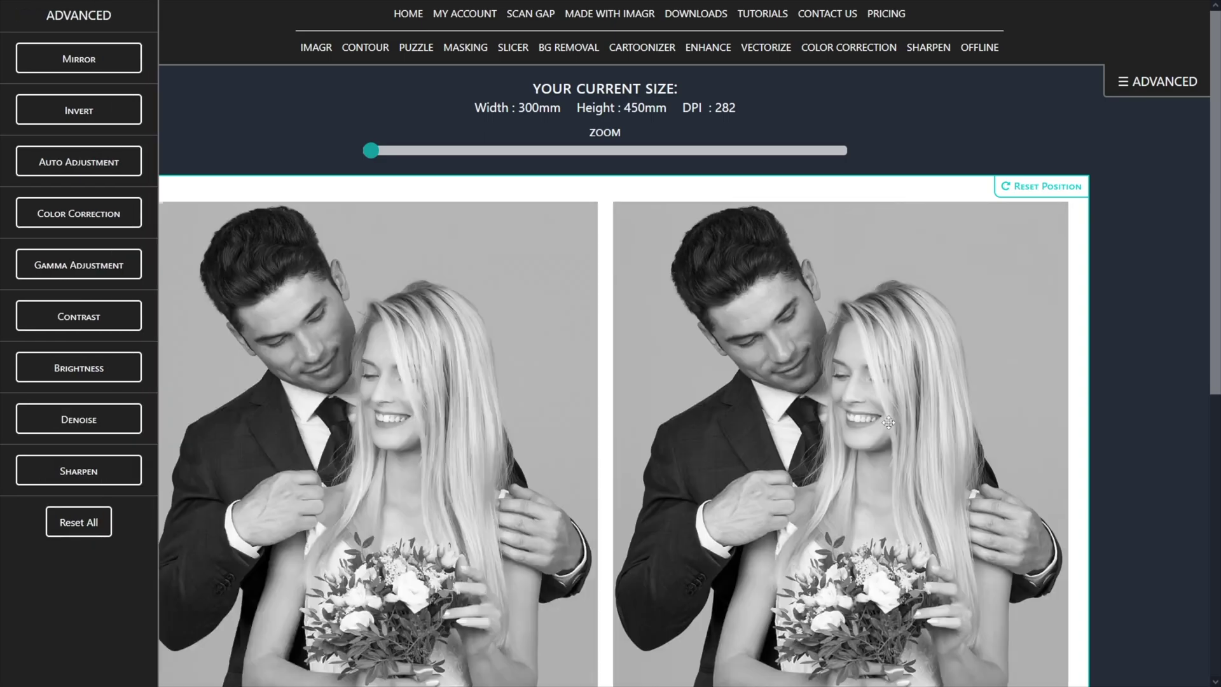
scroll(101, 219, "down", 1)
- Run colour correction, then apply the Kasia Wood material from the KASIA family
left_click(93, 214)
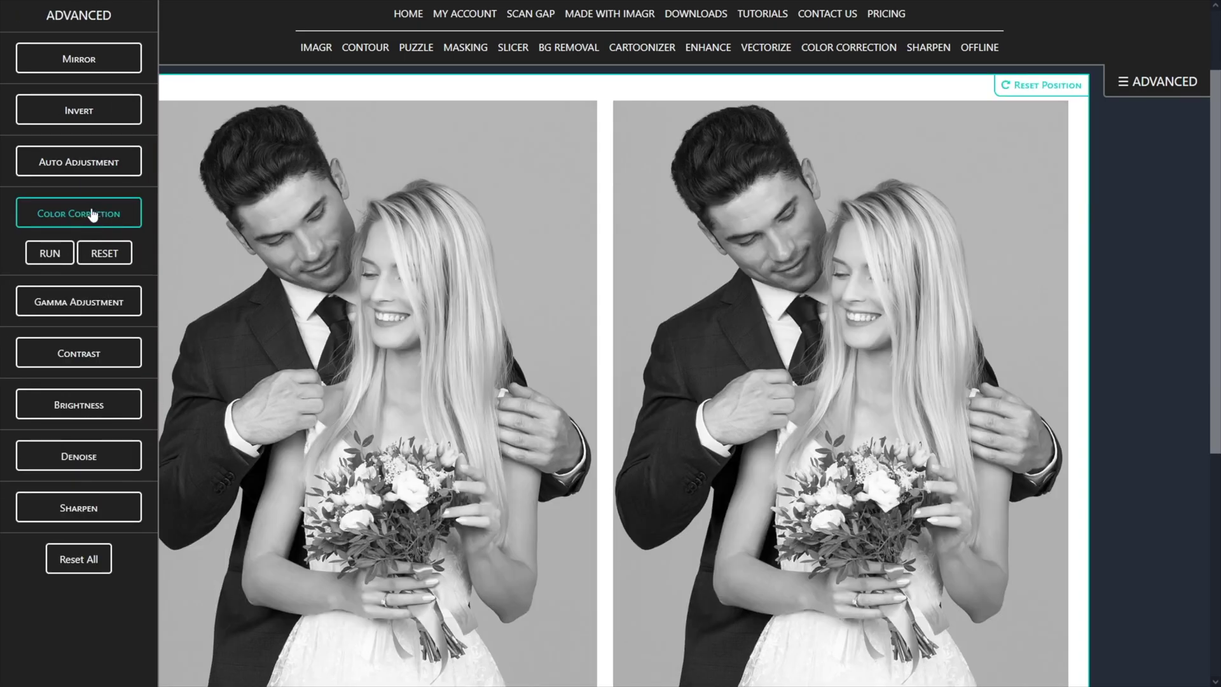
left_click(50, 255)
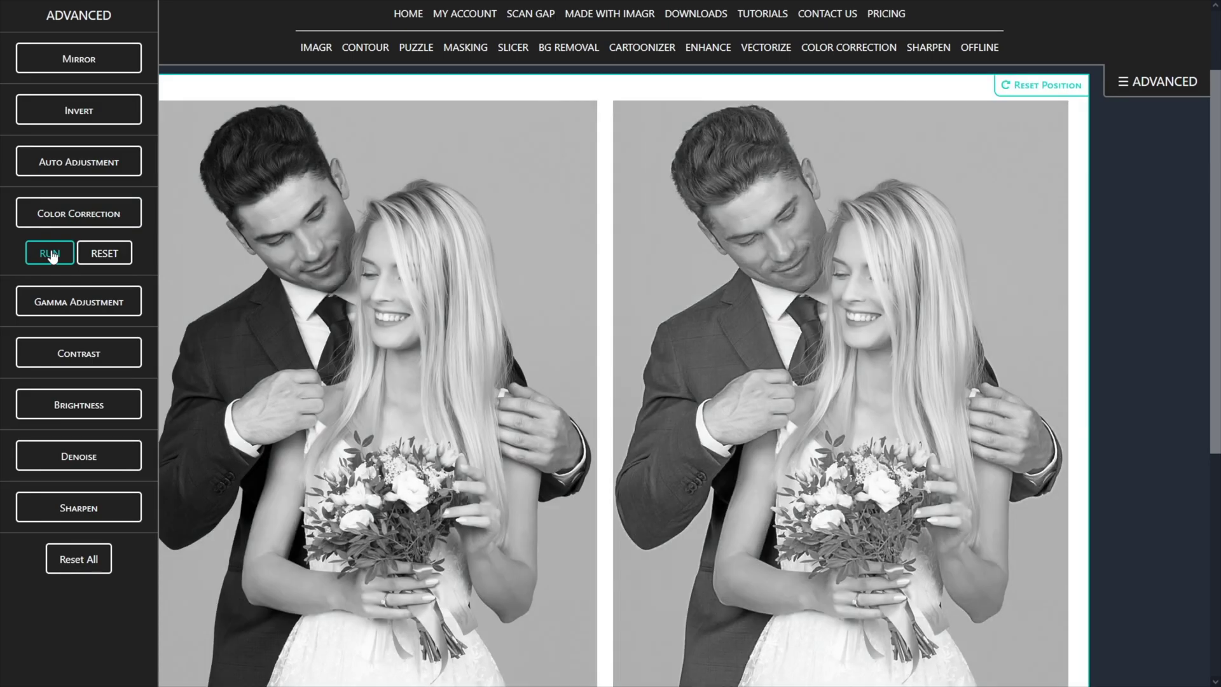
scroll(446, 347, "down", 3)
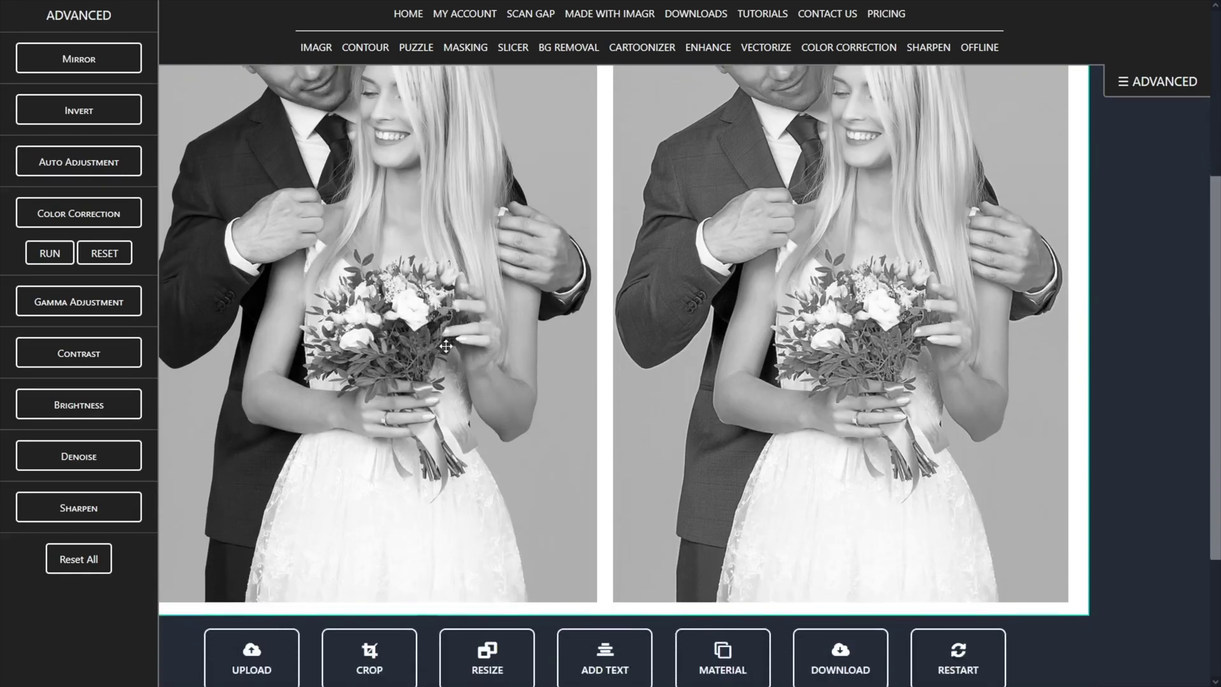
scroll(572, 401, "down", 3)
left_click(724, 477)
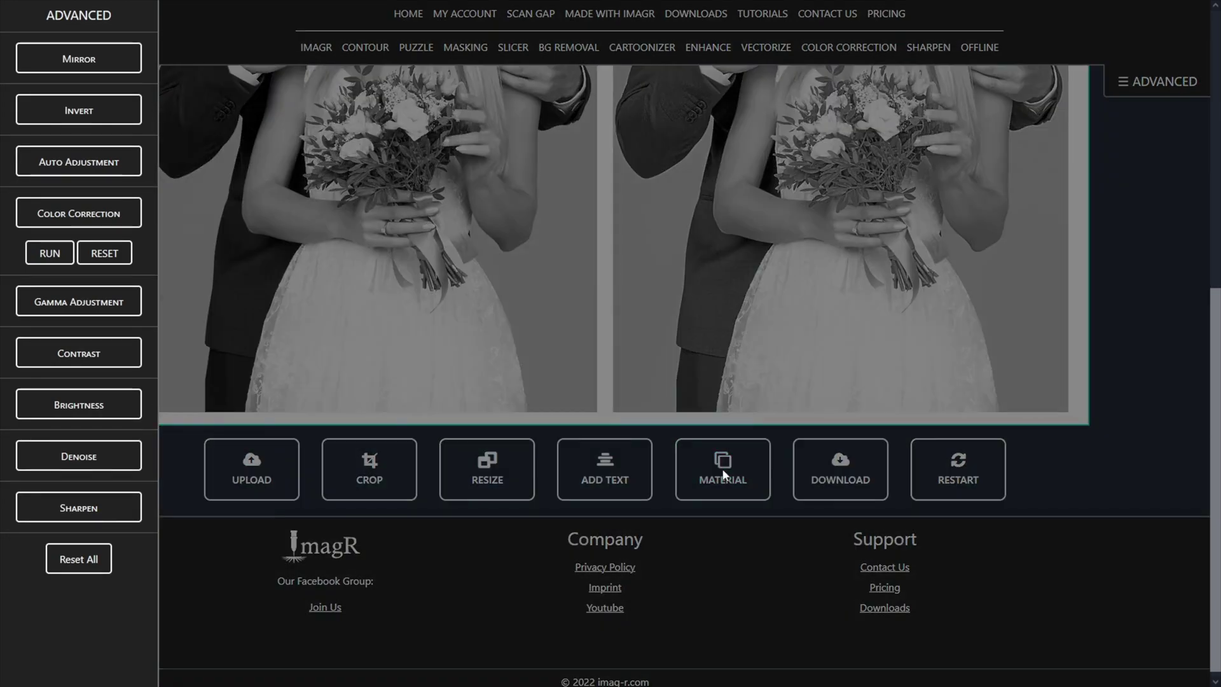
left_click(588, 291)
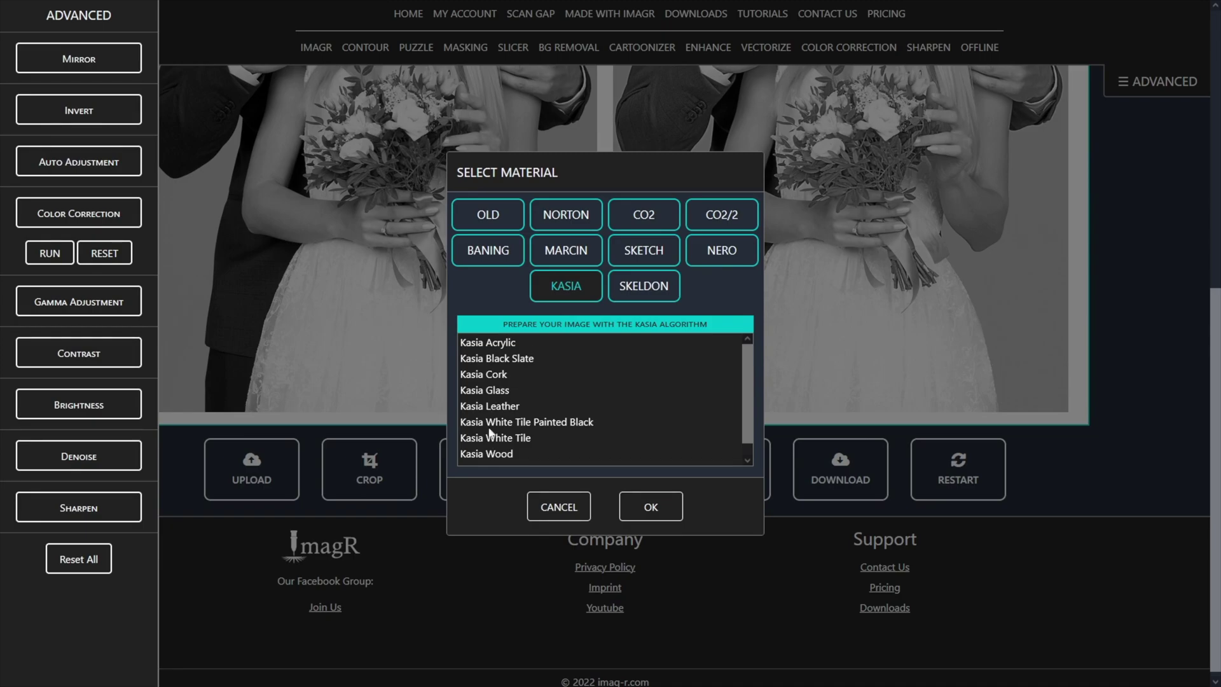
left_click(494, 456)
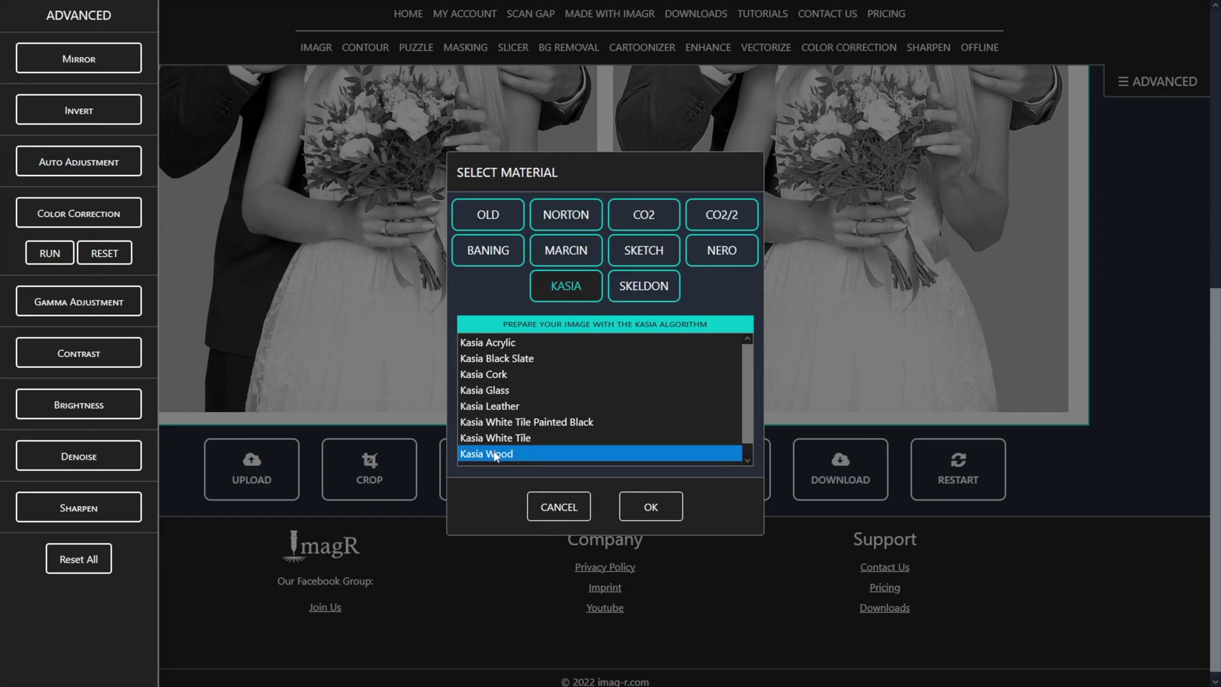
left_click(651, 511)
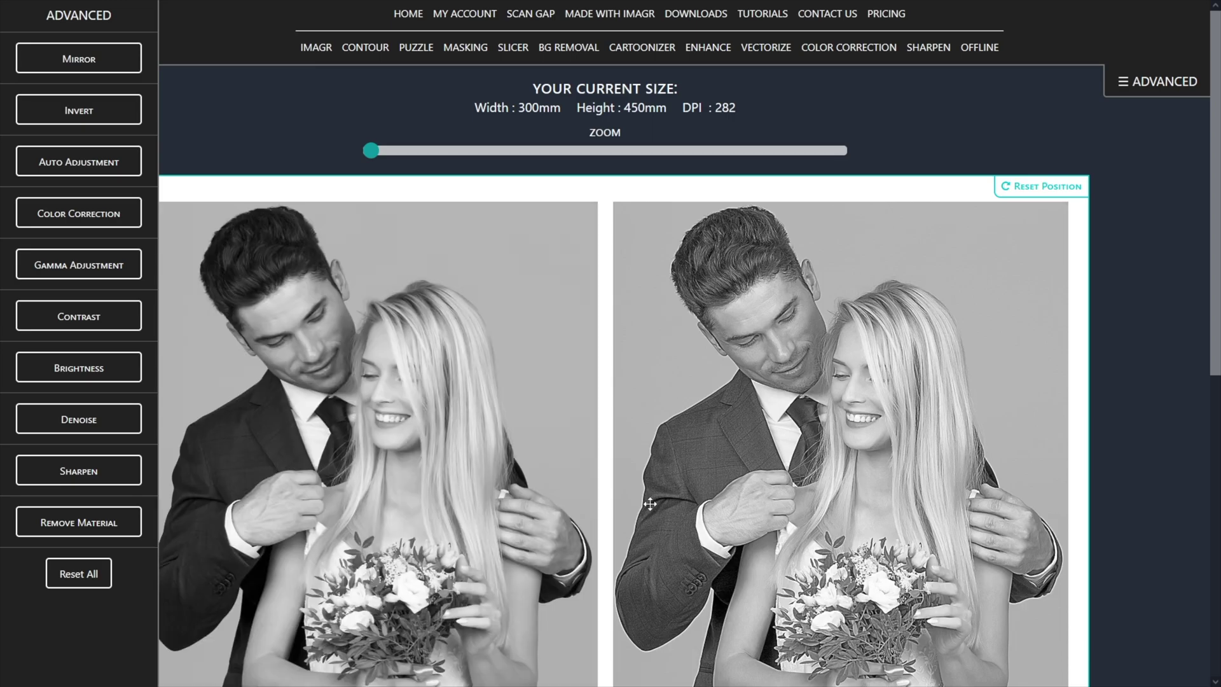
scroll(650, 503, "down", 3)
scroll(649, 503, "down", 3)
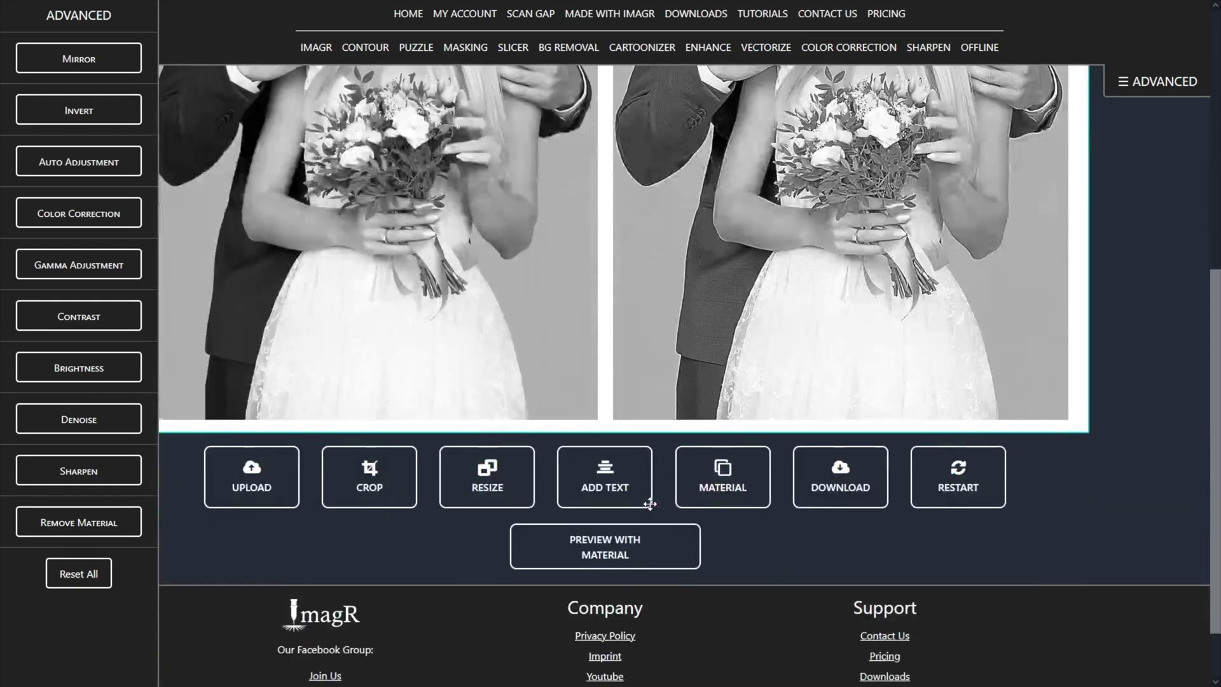
left_click(866, 490)
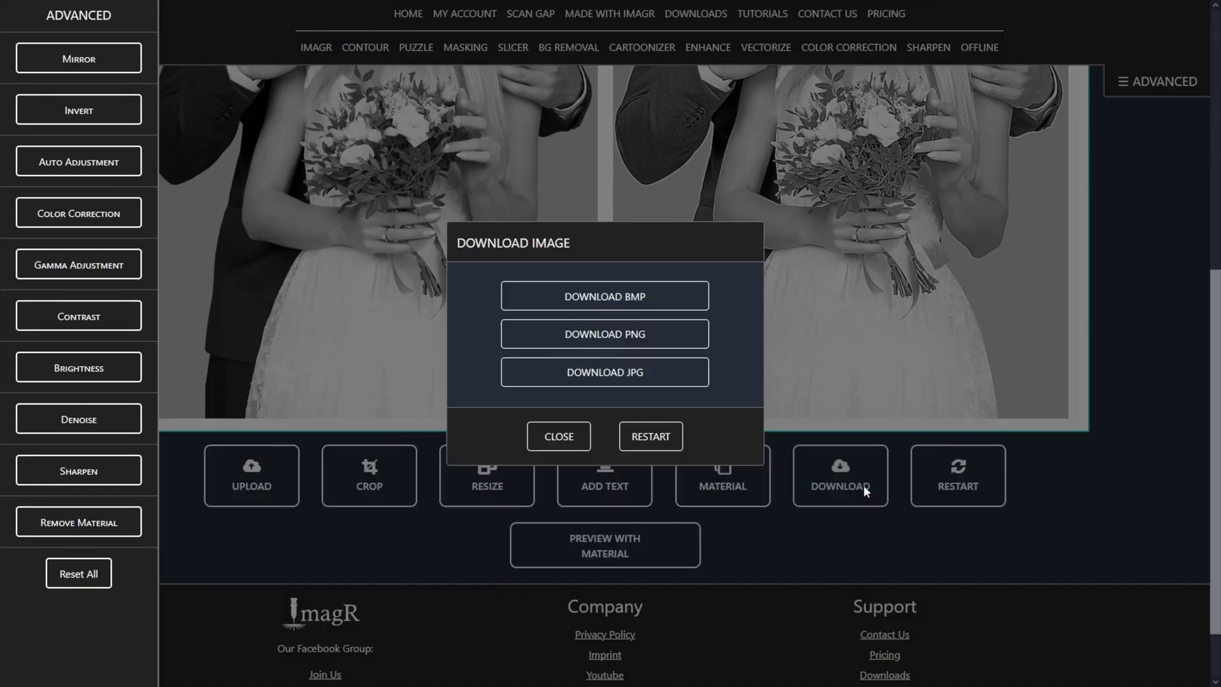
left_click(668, 347)
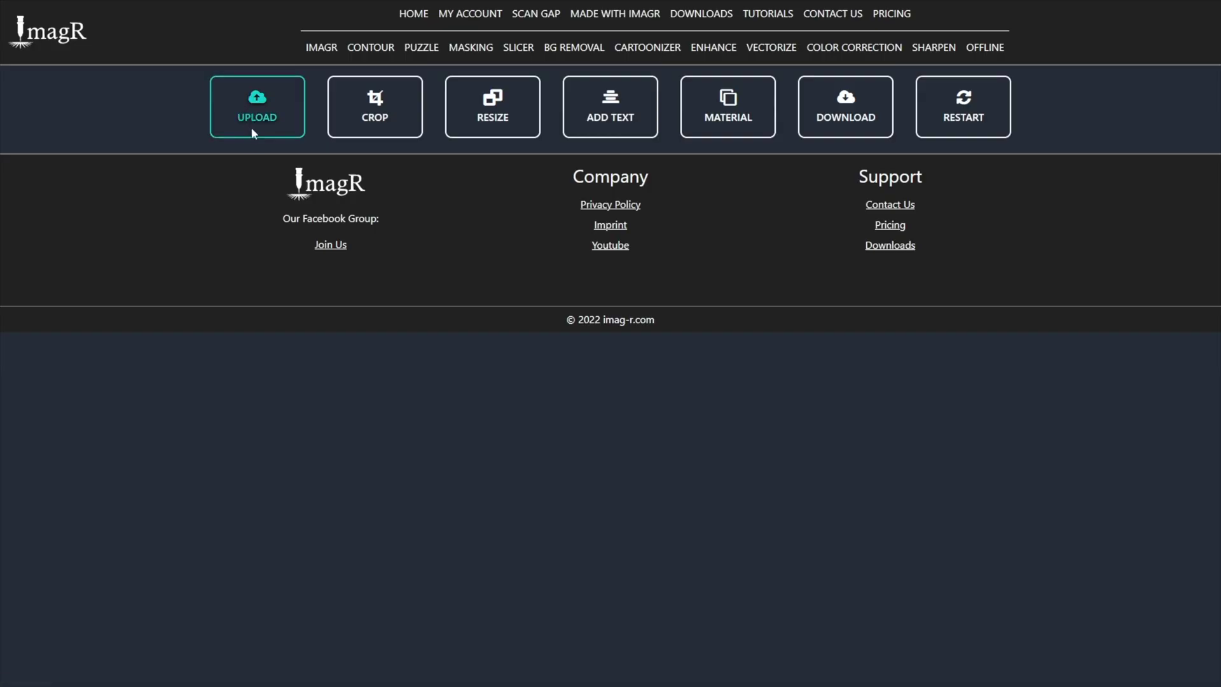
left_click(252, 129)
key("Escape")
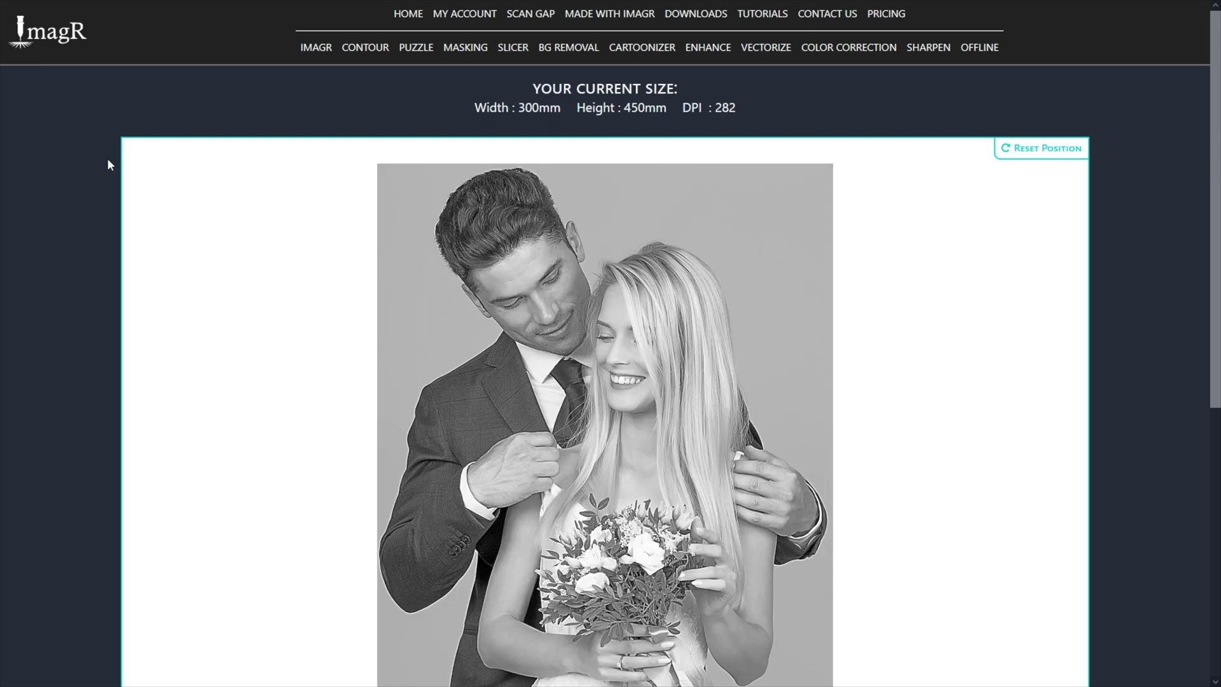
scroll(259, 281, "down", 2)
scroll(274, 328, "down", 2)
scroll(273, 329, "down", 1)
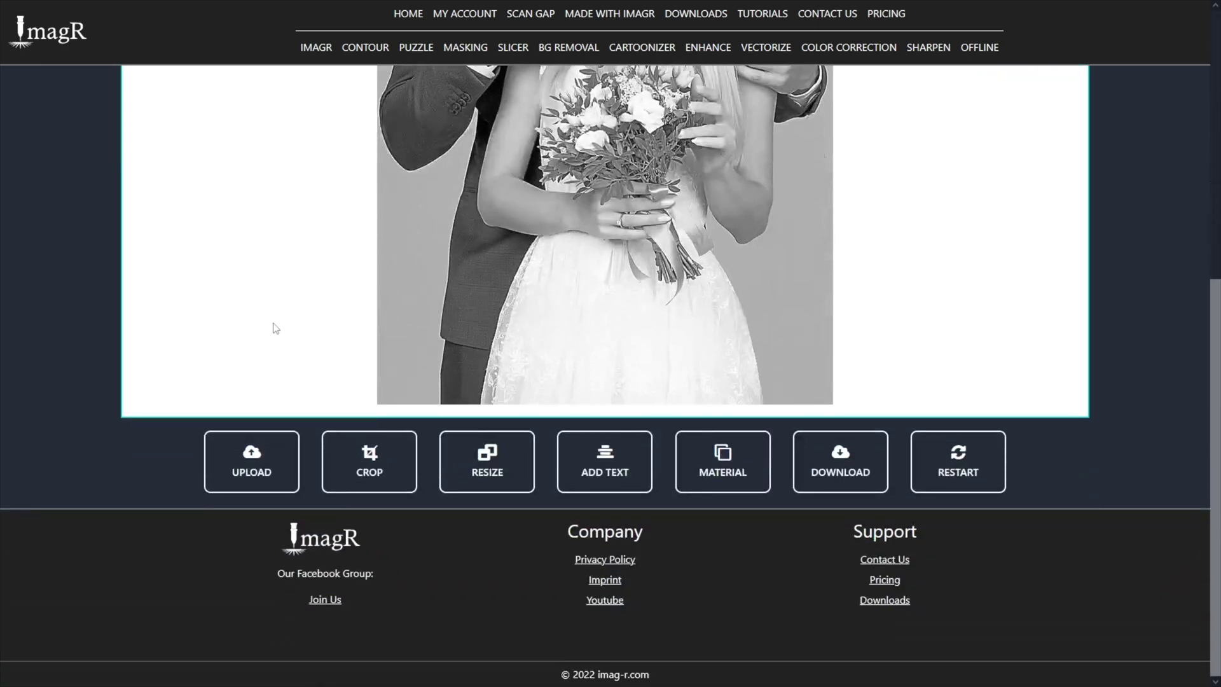
- Crop the photo in millimetres to 300 × 401 mm and bring up the PNG download dialog
left_click(367, 454)
scroll(305, 470, "down", 1)
scroll(304, 471, "down", 3)
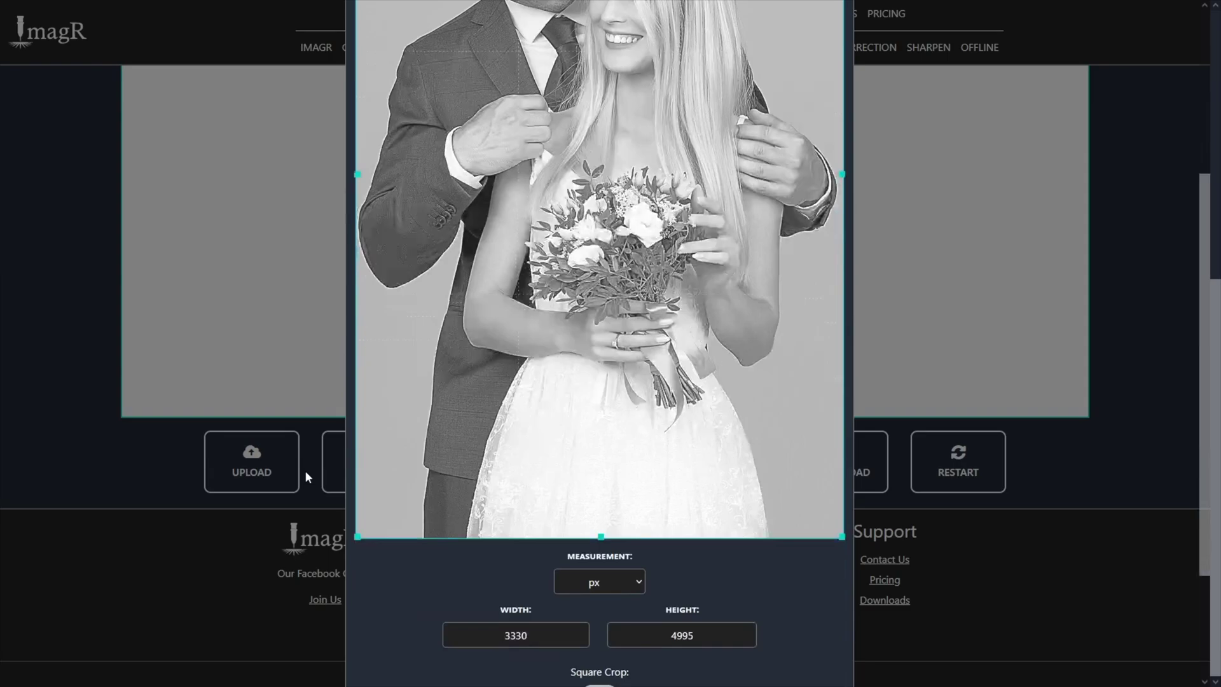
left_click(593, 570)
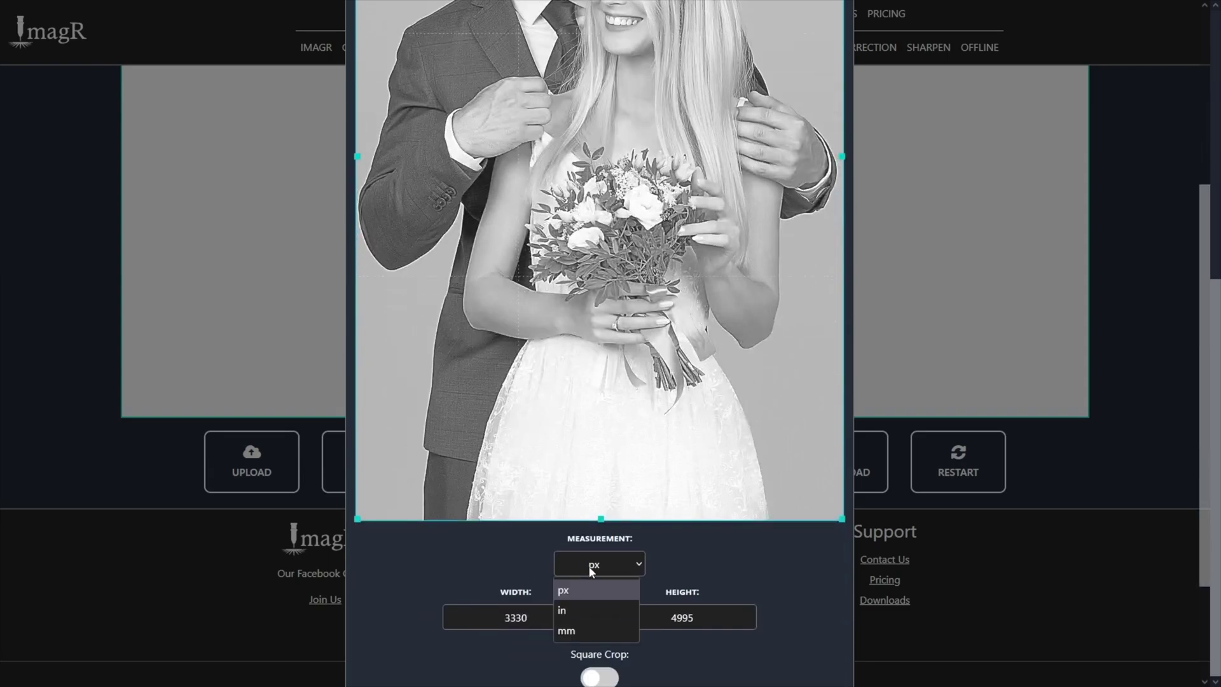
left_click(576, 632)
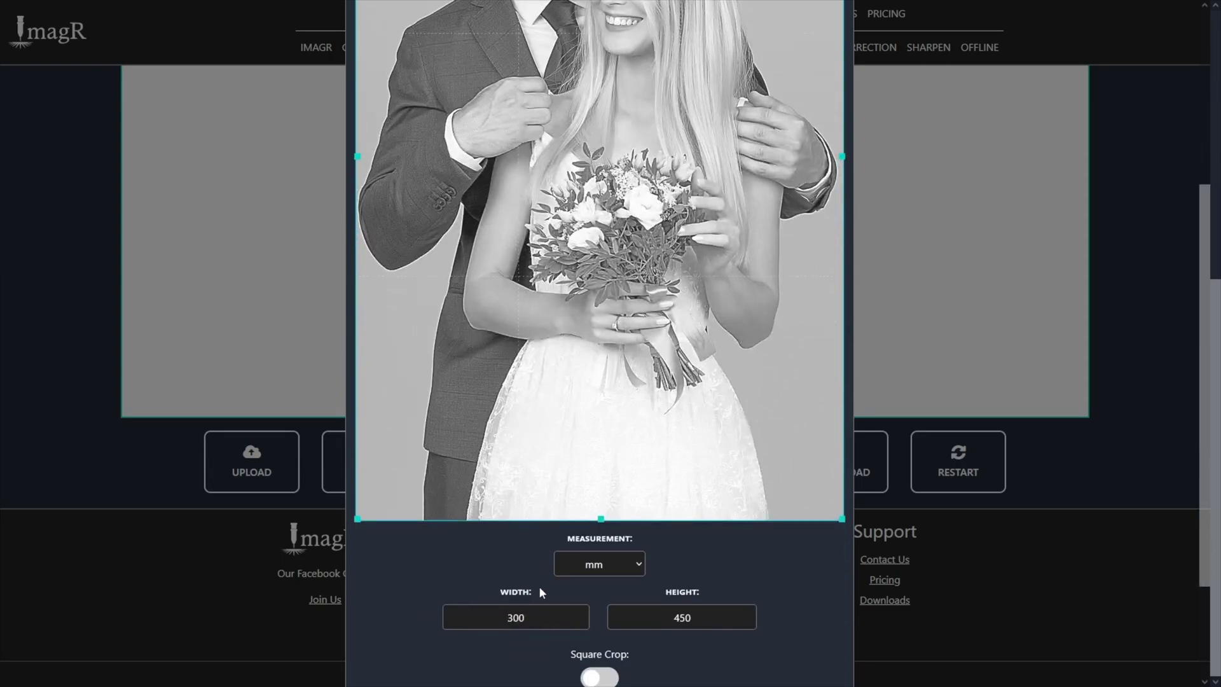
scroll(539, 587, "down", 1)
left_click_drag(600, 490, 608, 409)
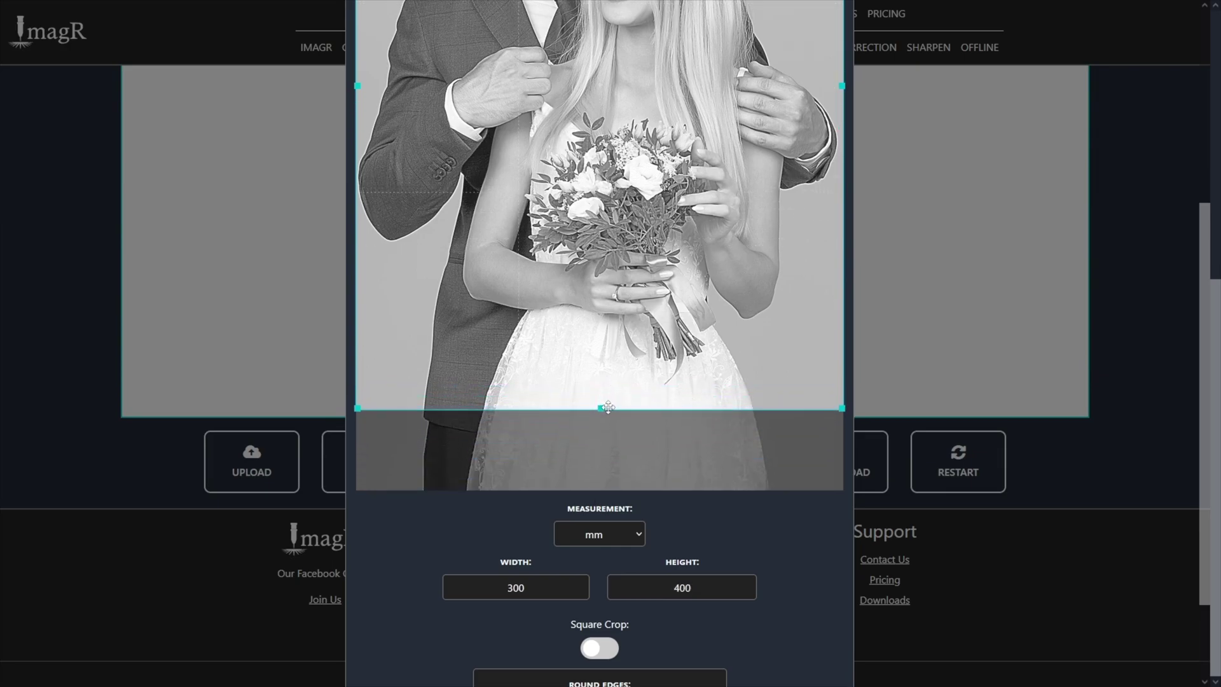
scroll(525, 520, "down", 1)
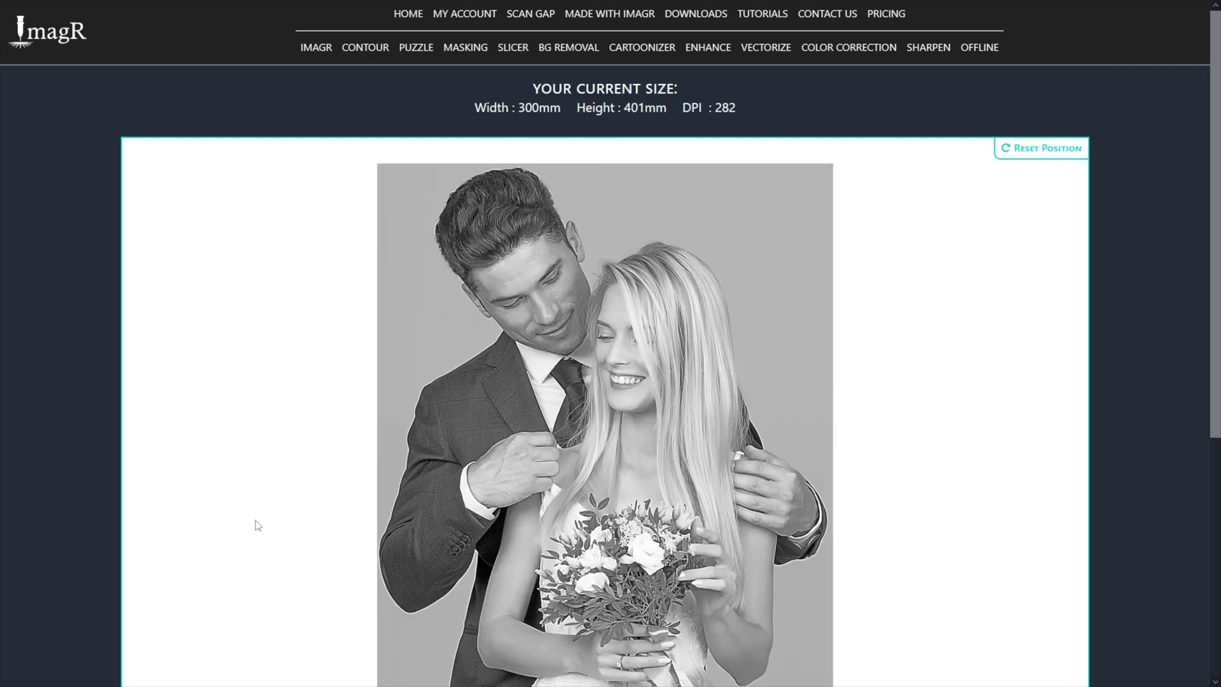
scroll(255, 520, "down", 1)
scroll(256, 520, "down", 2)
scroll(256, 525, "down", 2)
scroll(257, 525, "down", 1)
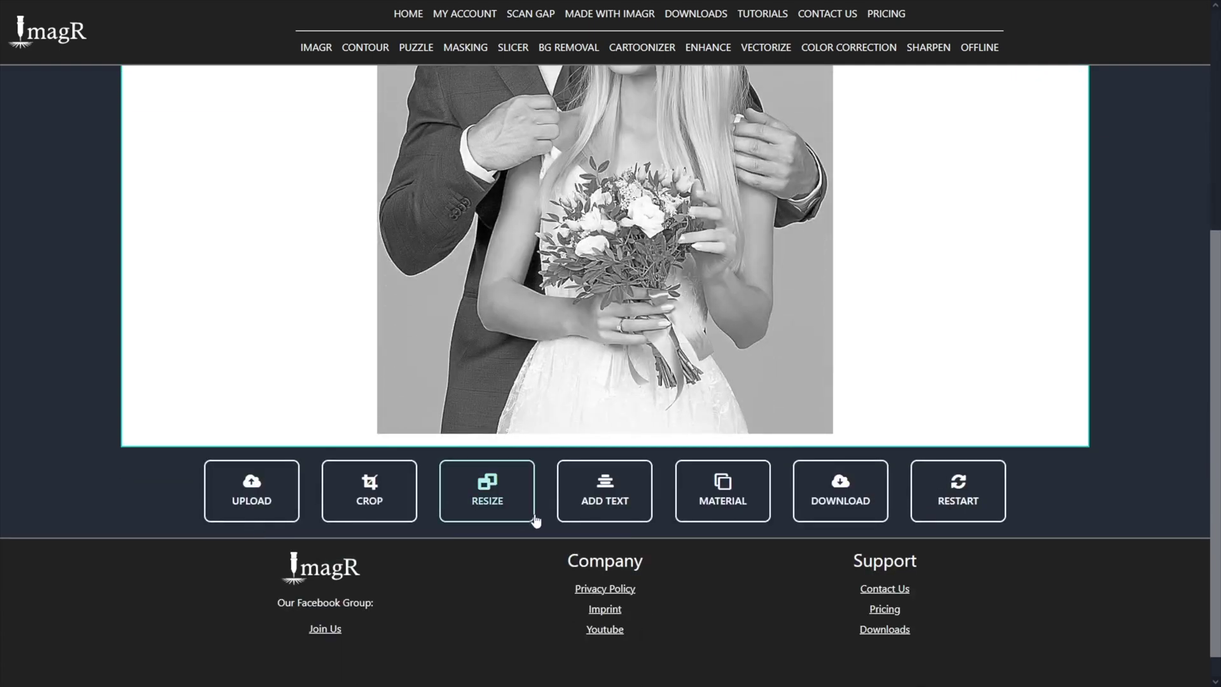
left_click(844, 496)
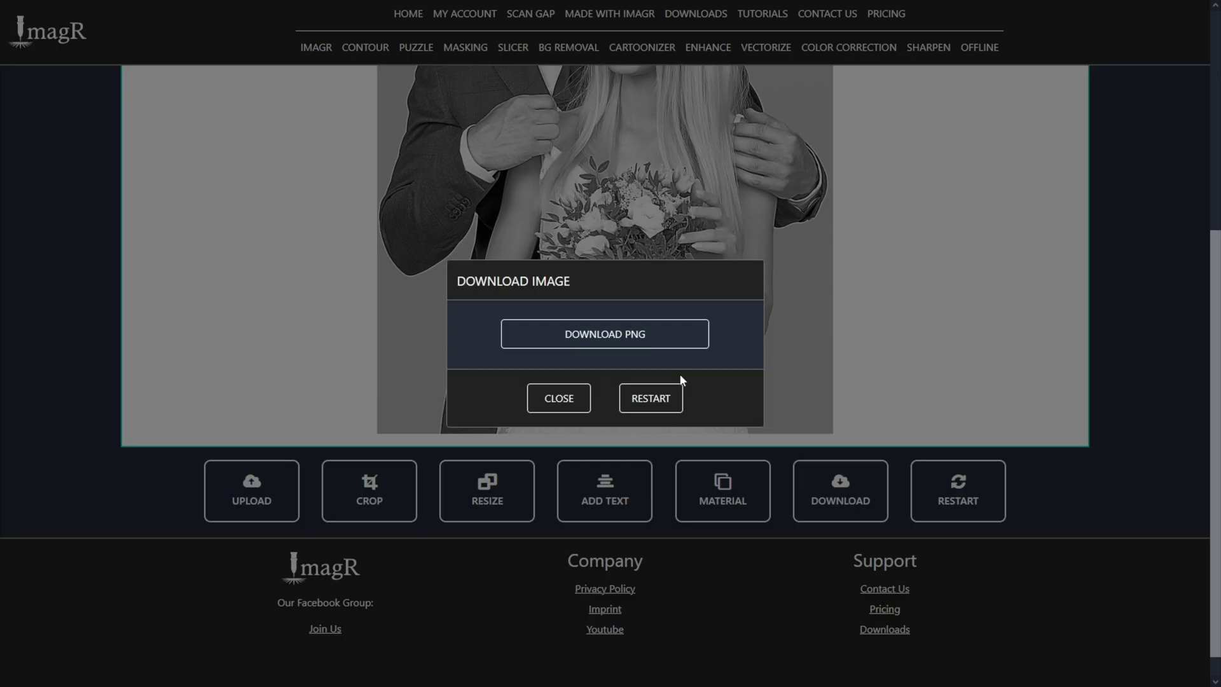